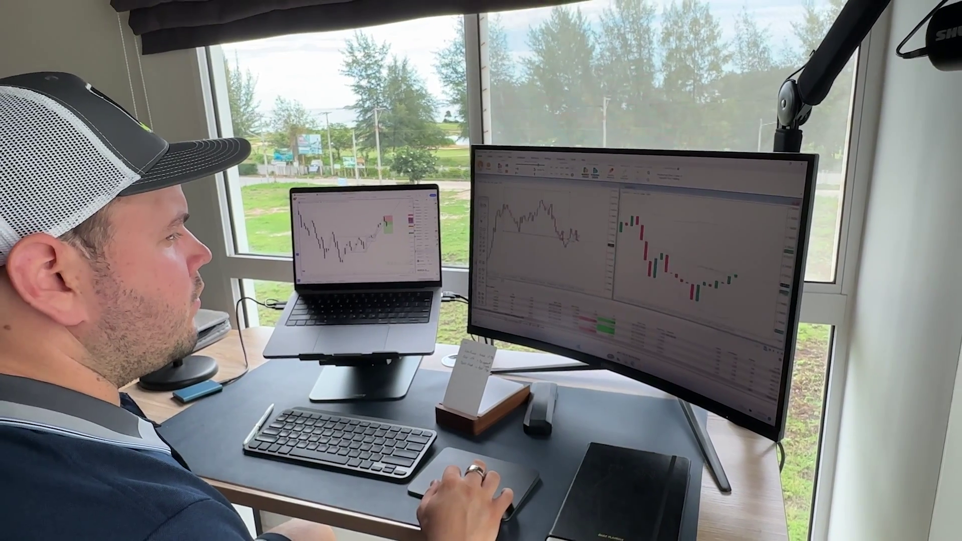
scroll(697, 251, "right", 5)
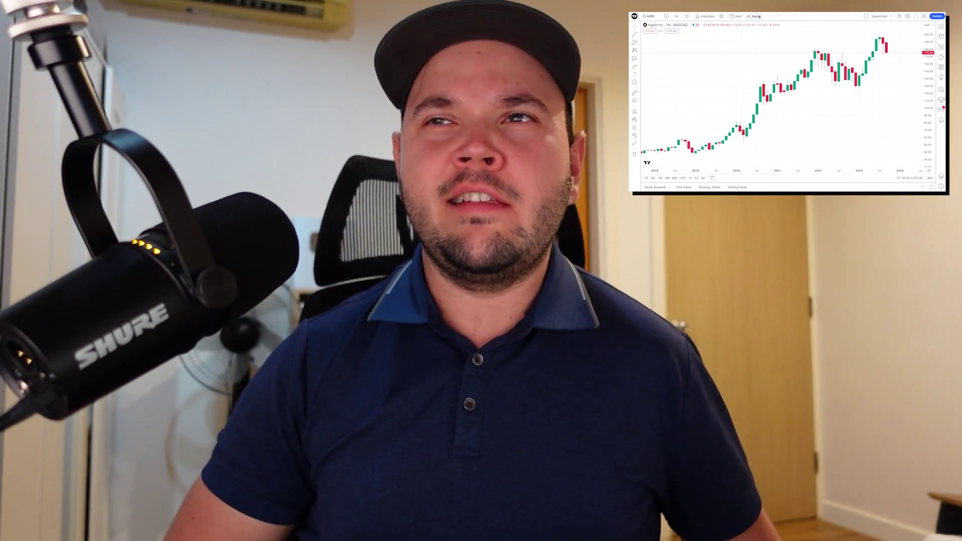
Start Bar Replay on the monthly Apple chart from the April 2021 candle
left_click(759, 16)
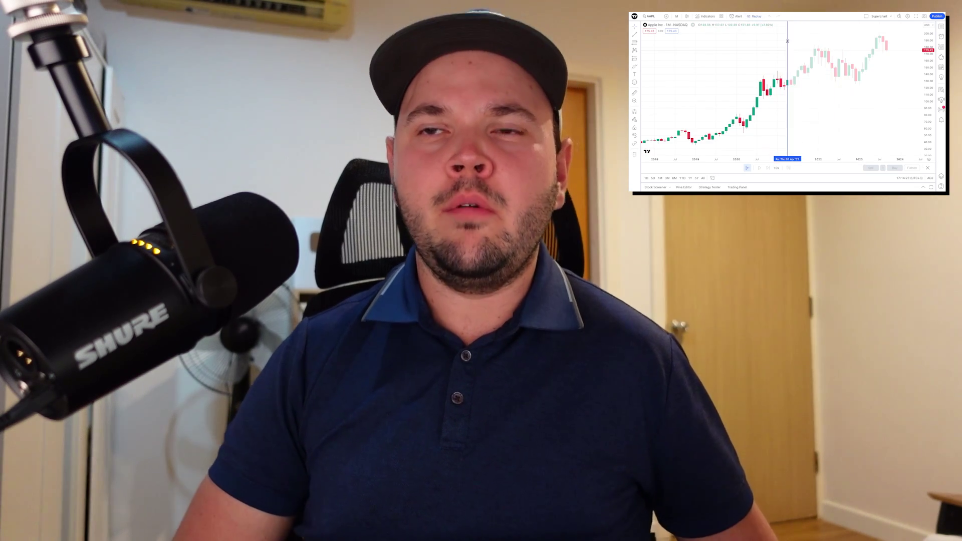
left_click(784, 41)
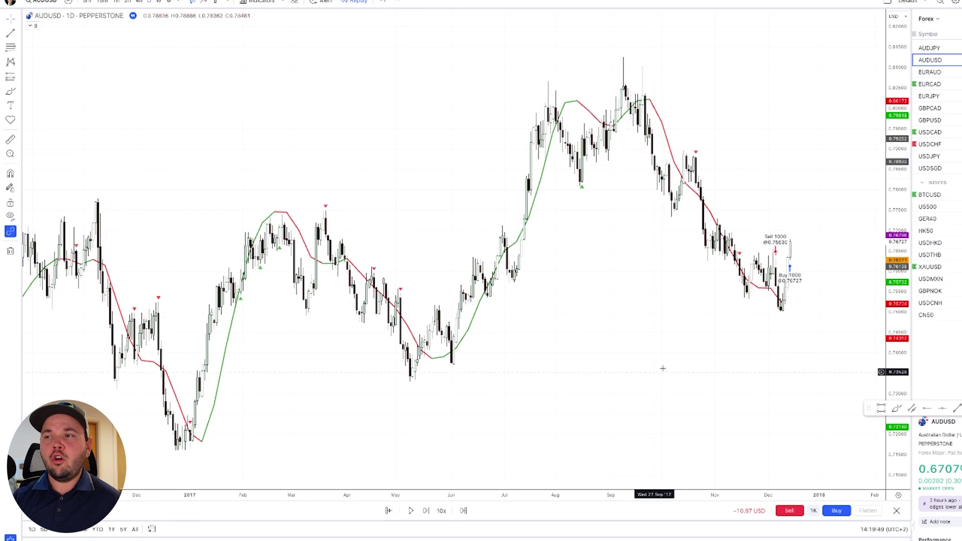
Advance the AUDUSD daily replay candle by candle to late January 2018
key("shift+Right")
key("shift+Right")
key("shift+Right")
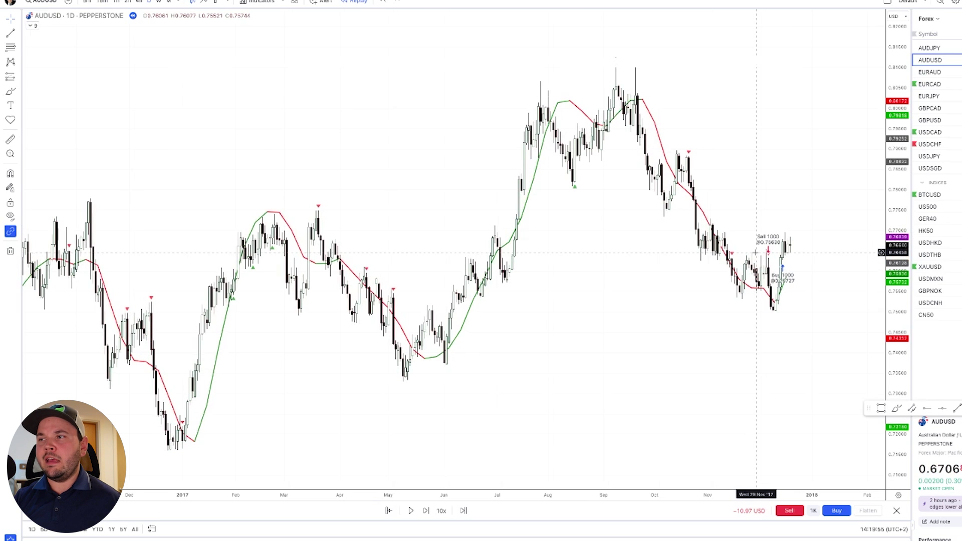
key("shift+Right")
key("shift+Right")
key("shift+Right")
key("shift+Right")
key("shift+Right")
key("shift+Right")
key("shift+Right")
key("shift+Right")
key("shift+Right")
key("shift+Right")
key("shift+Right")
key("shift+Right")
key("shift+Right")
key("shift+Right")
key("shift+Right")
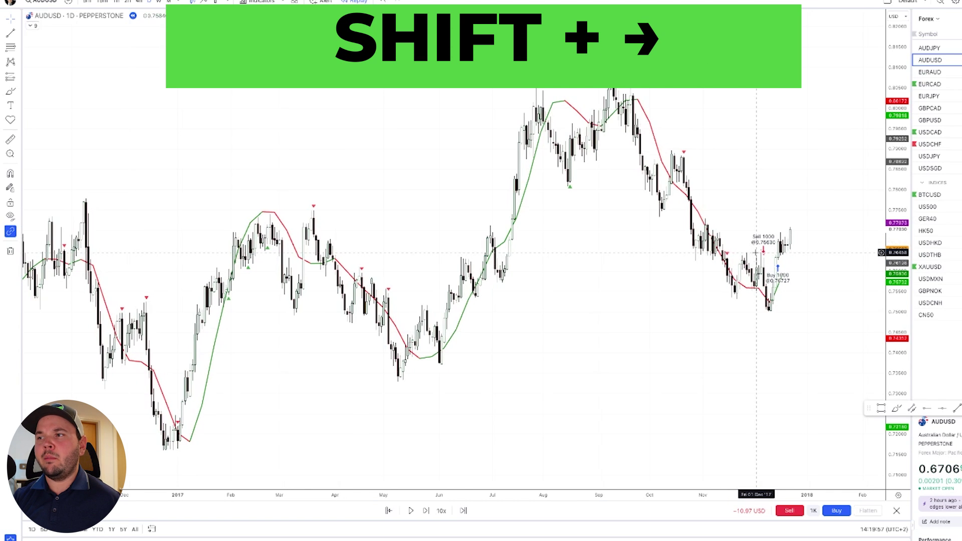
key("shift+Right")
key("shift+Right")
key("shift+Right")
key("shift+Right")
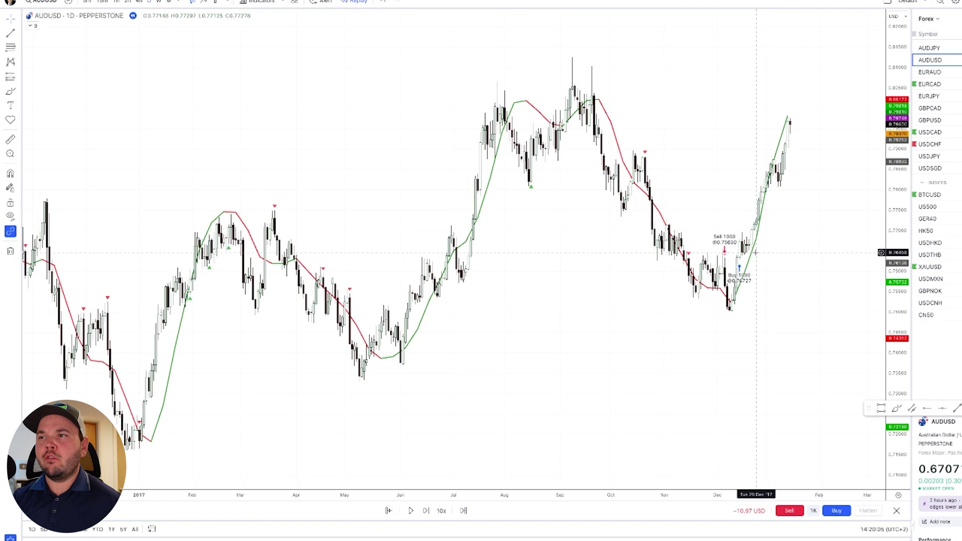
key("shift+Right")
key("shift+Right")
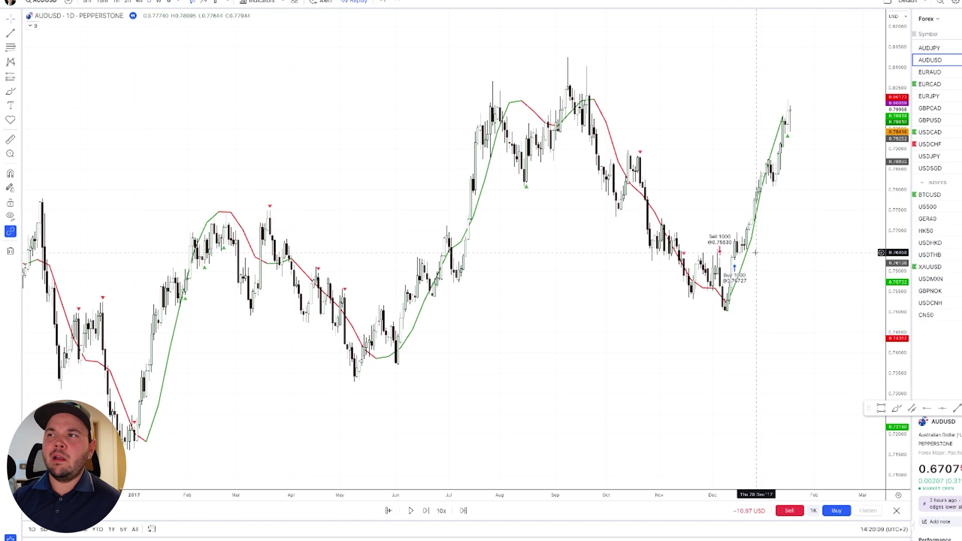
key("shift+Right")
key("shift+Right")
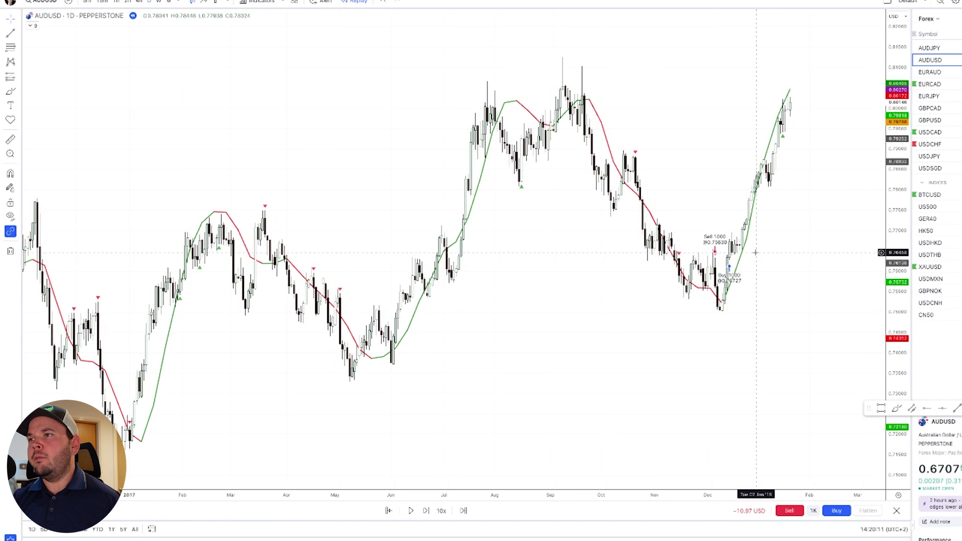
key("shift+Right")
key("shift+Right")
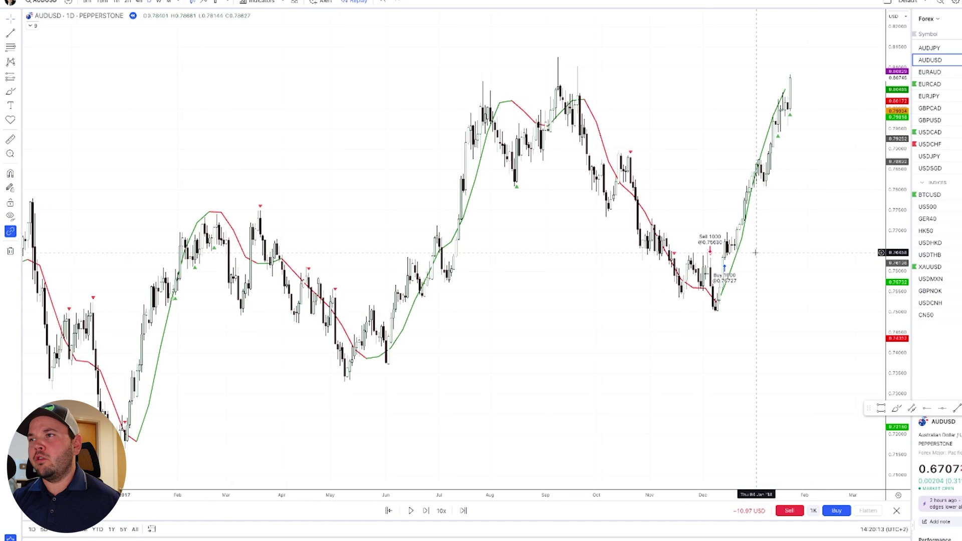
key("shift+Right")
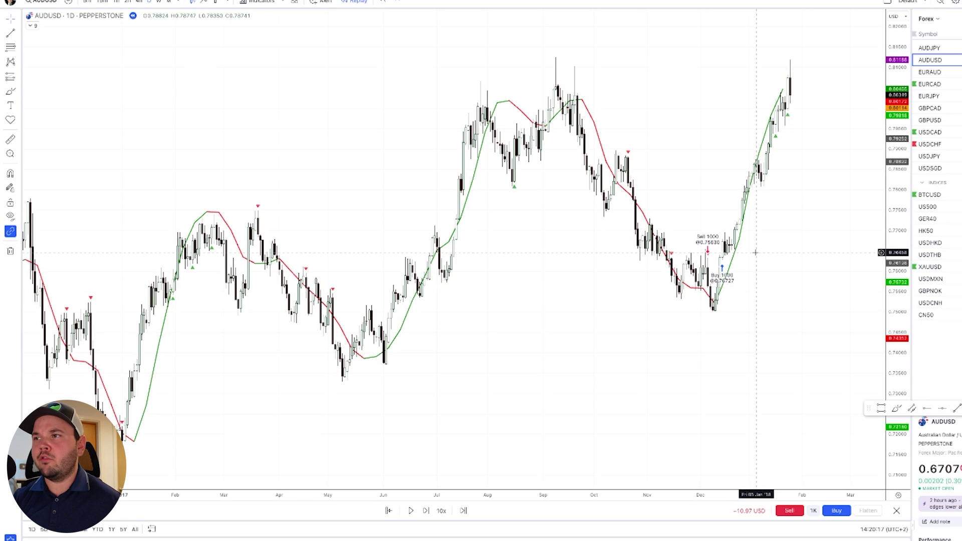
Restart the replay from the late January 2018 candle and buy 1000 units of AUDUSD
left_click(390, 511)
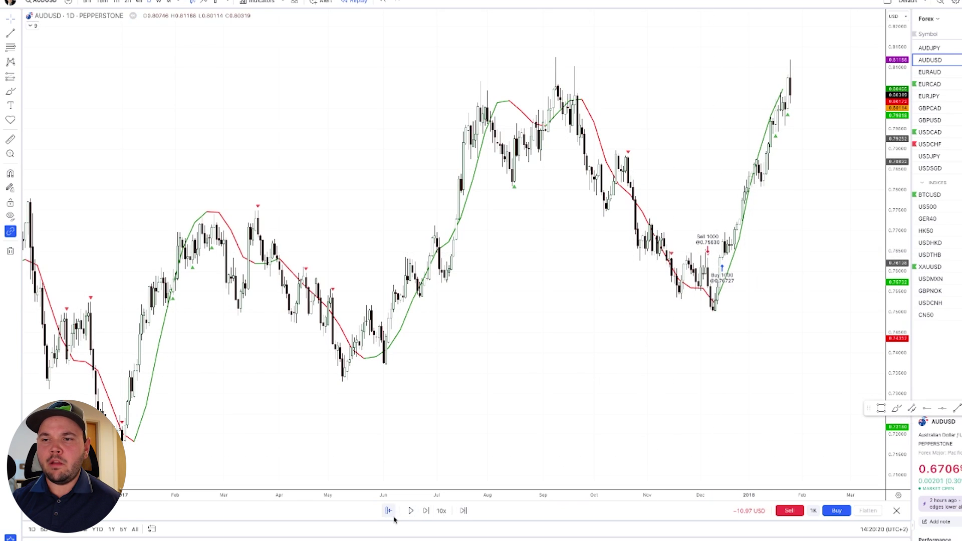
left_click(803, 152)
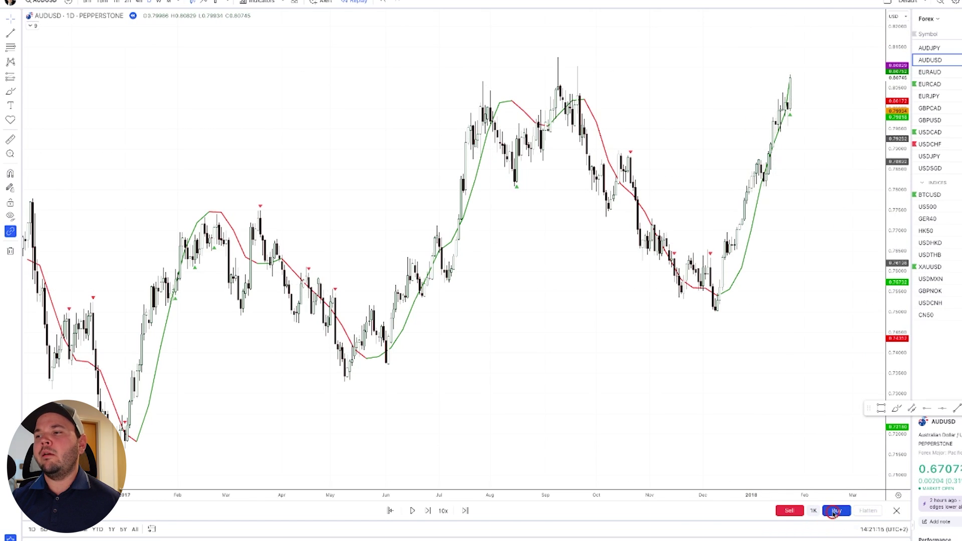
left_click(810, 512)
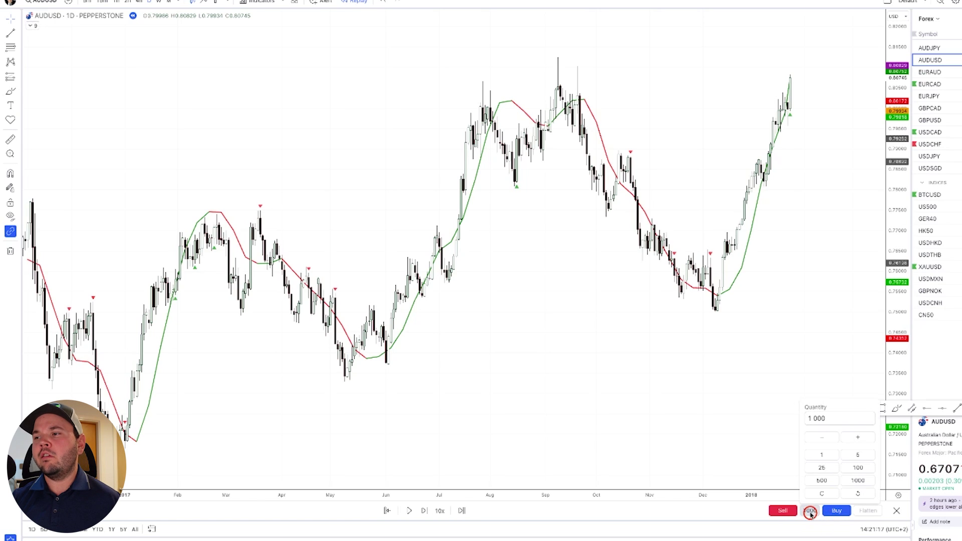
left_click(811, 512)
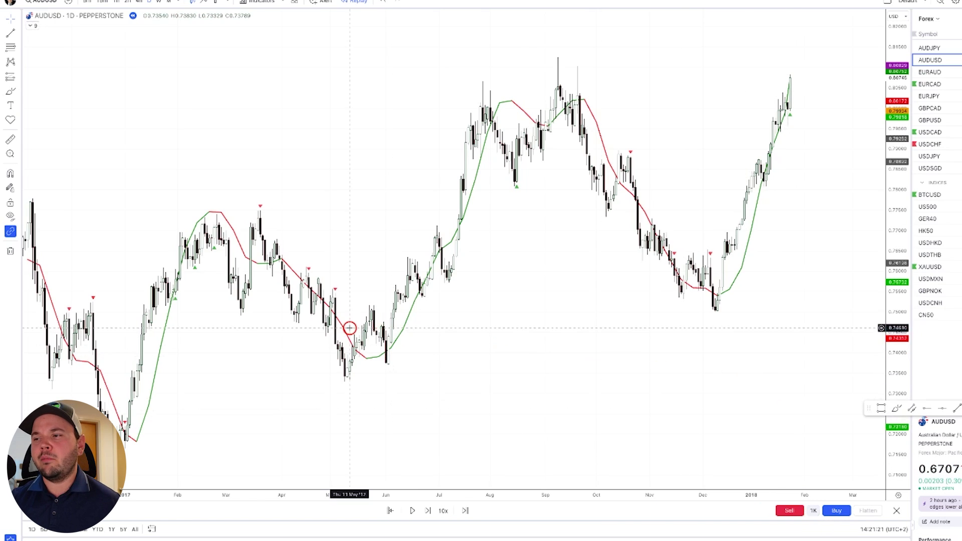
left_click(834, 511)
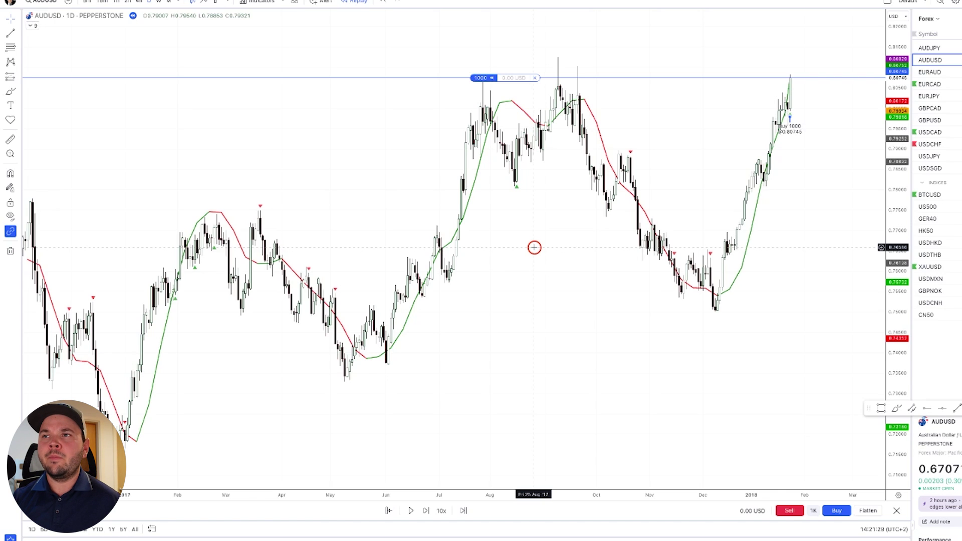
Give the long position a stop loss at about 0.7989 and a take profit above the entry price
mouse_move(477, 79)
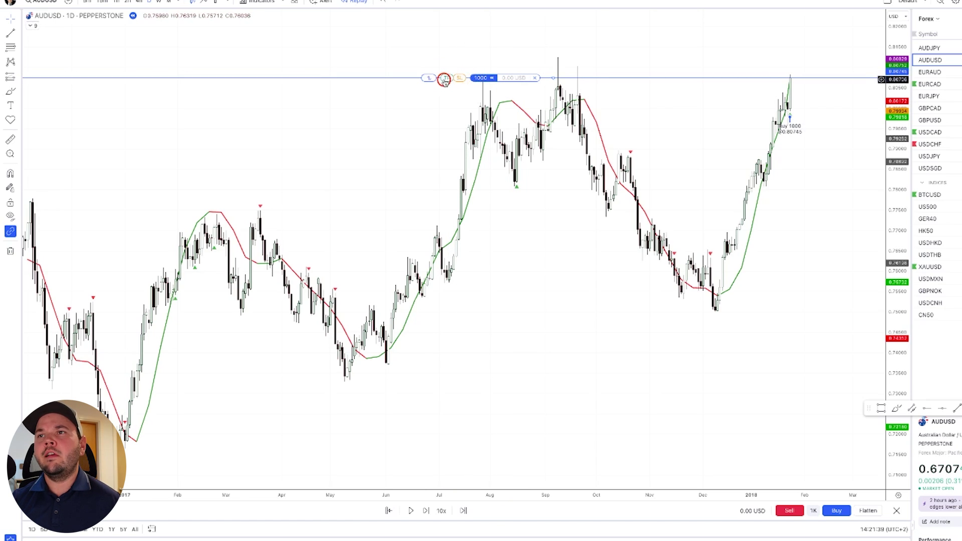
left_click_drag(460, 79, 464, 113)
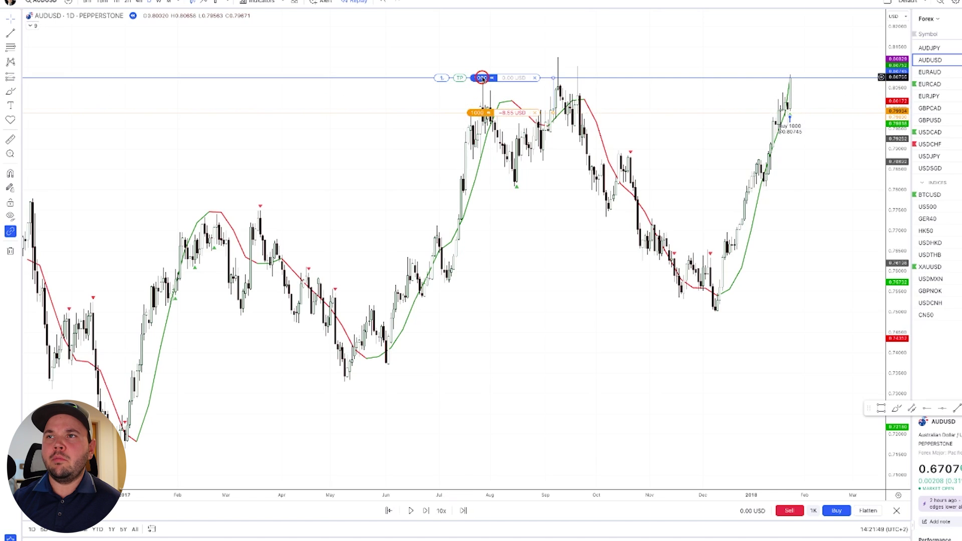
left_click_drag(459, 77, 458, 43)
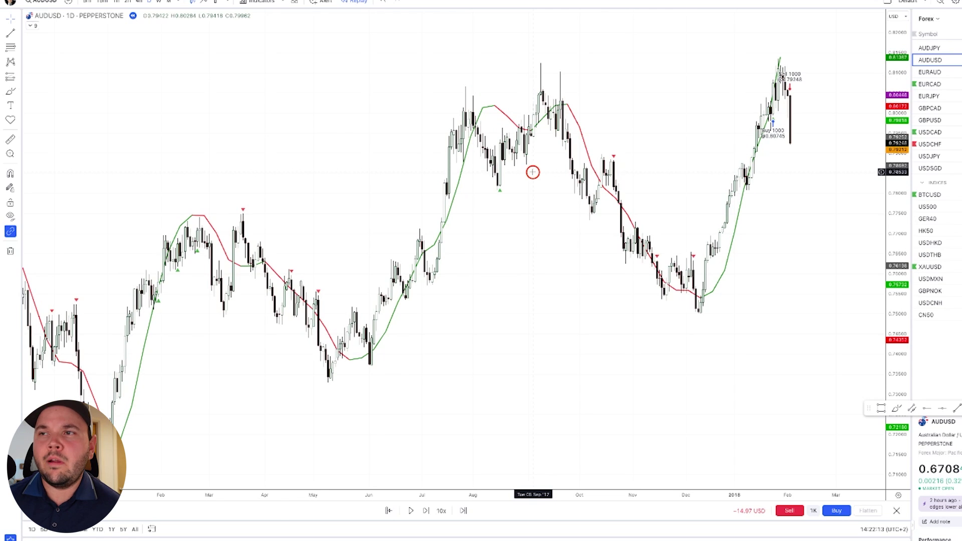
Advance the replay candle by candle to the next sell signal in the second half of February 2018
key("shift+Right")
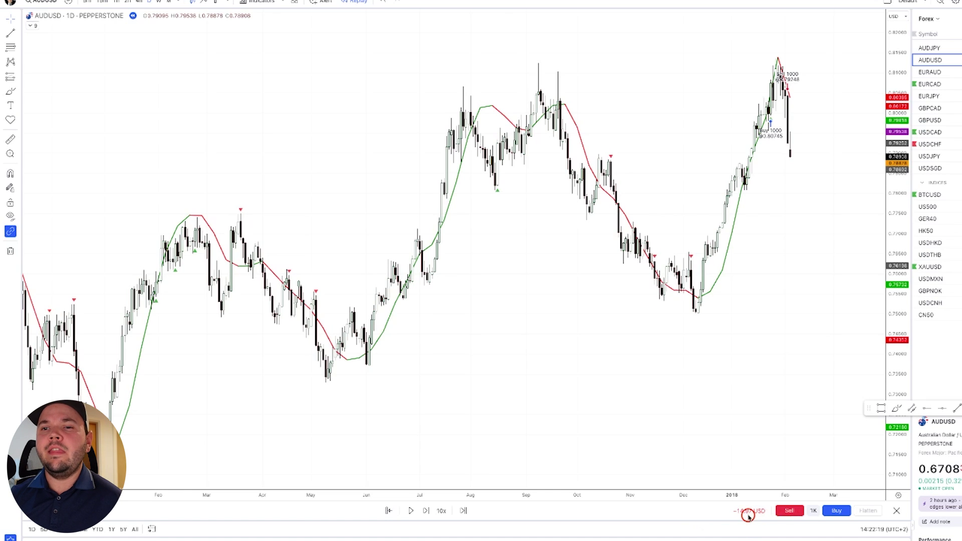
key("shift+Right")
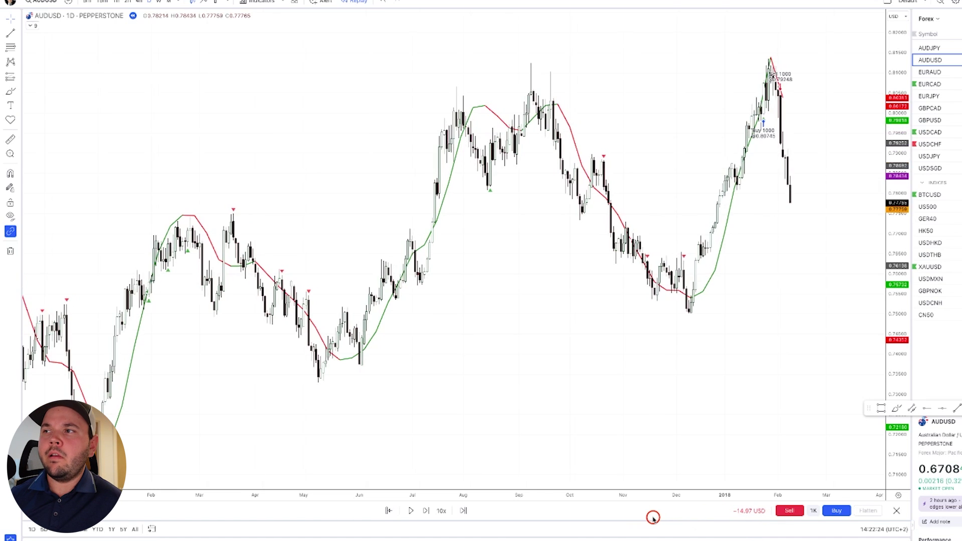
key("shift+Right")
key("shift+Right")
key("shift+Right")
key("shift+Right")
key("shift+Right")
key("shift+Right")
key("shift+Right")
key("shift+Right")
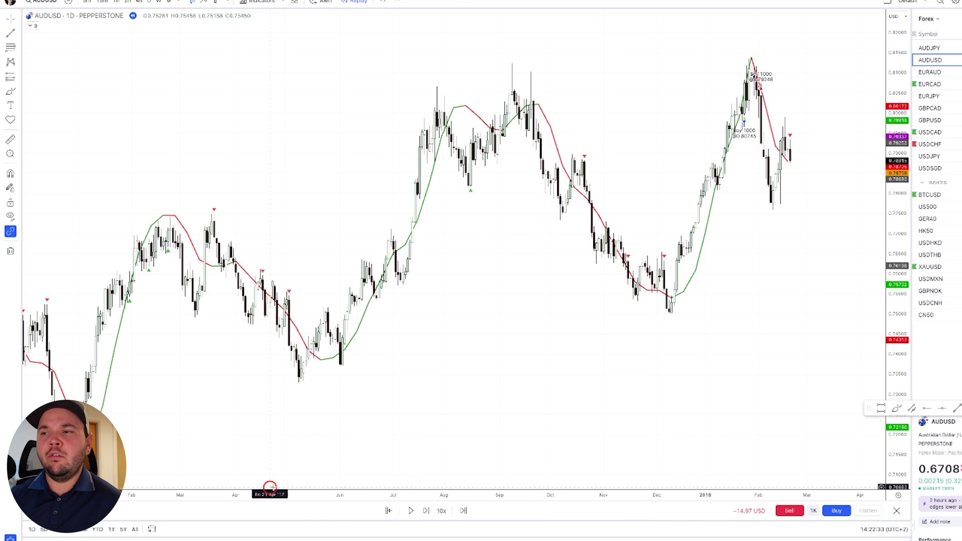
Open a 1000-unit short position with a stop loss at about 0.7941 and a take profit at about 0.7821
left_click(778, 511)
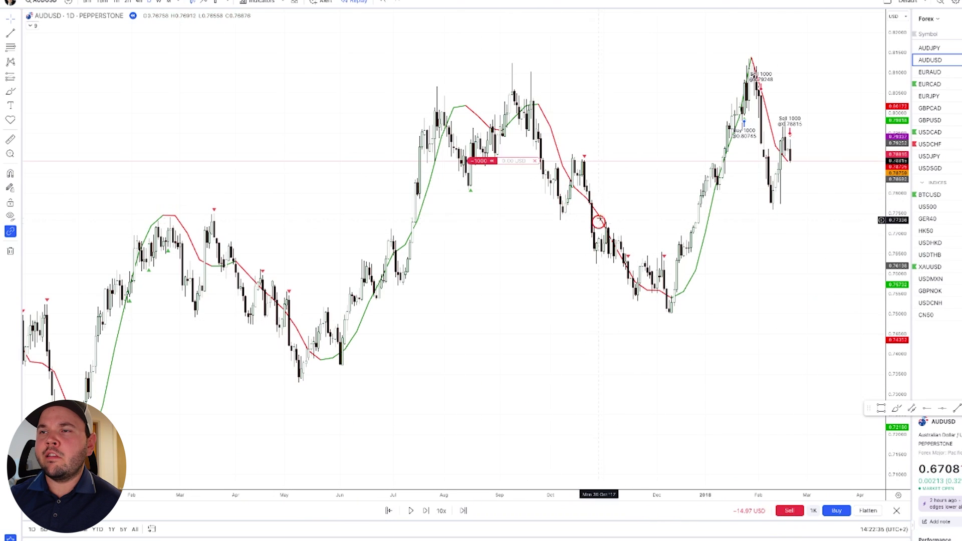
left_click(456, 162)
left_click_drag(456, 162, 466, 137)
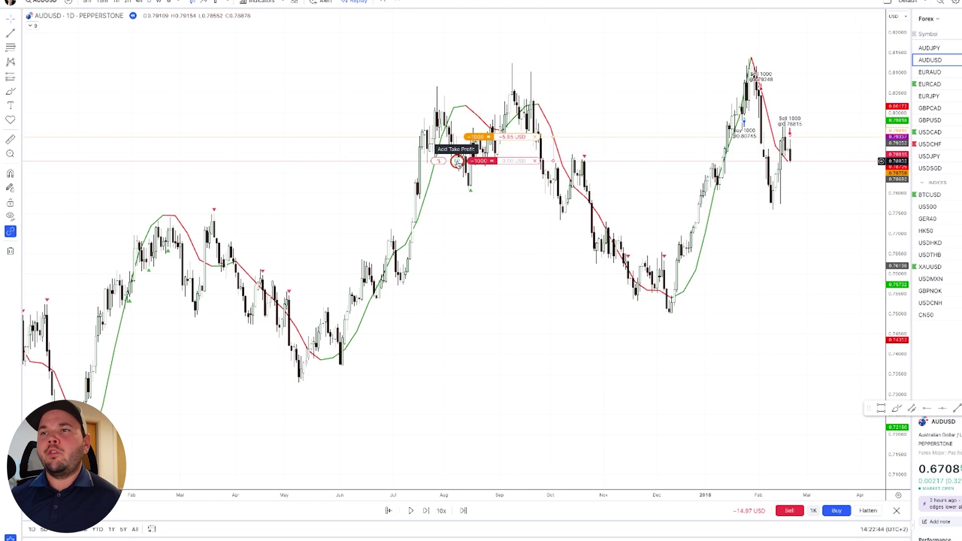
left_click_drag(457, 162, 466, 189)
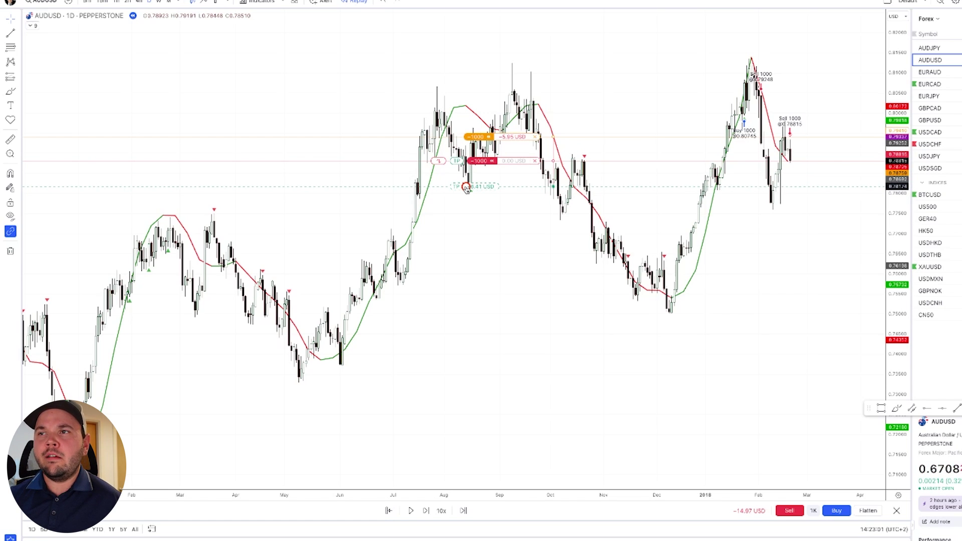
left_click_drag(449, 189, 449, 186)
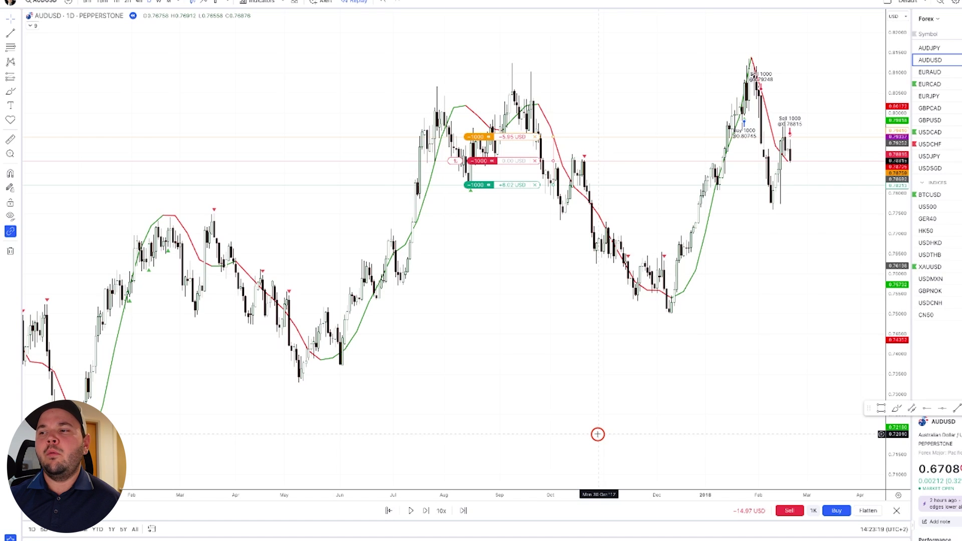
Advance the replay past the short trade's exit to the end of February 2018
key("shift+Right")
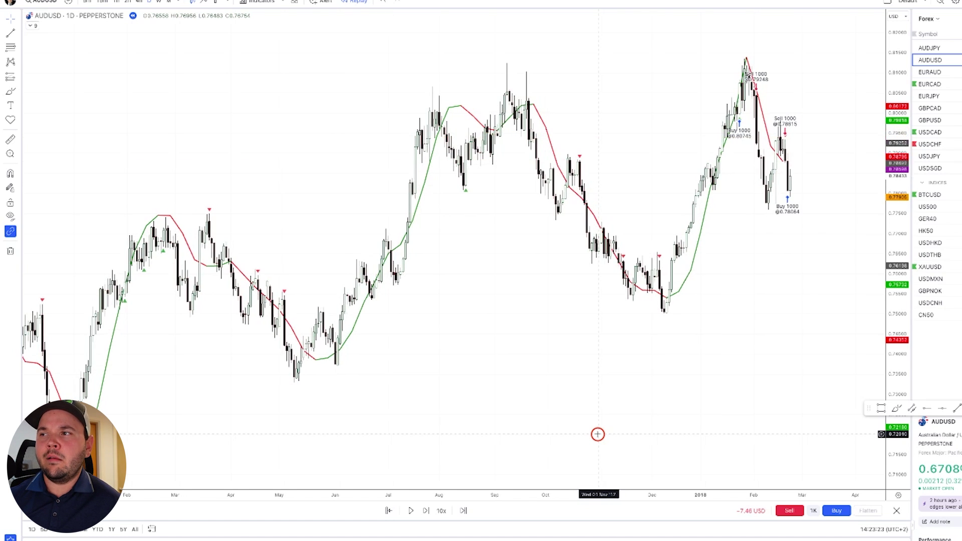
key("shift+Right")
key("shift+Right")
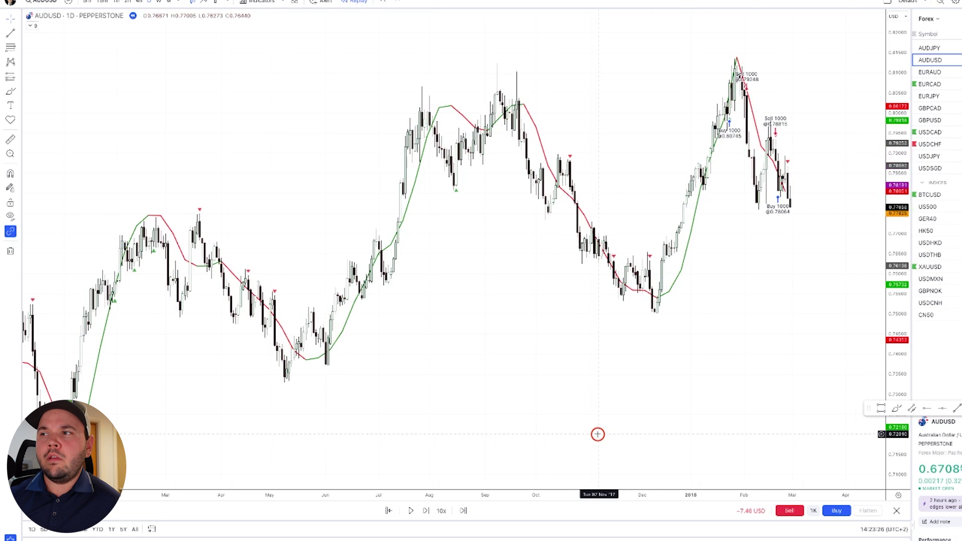
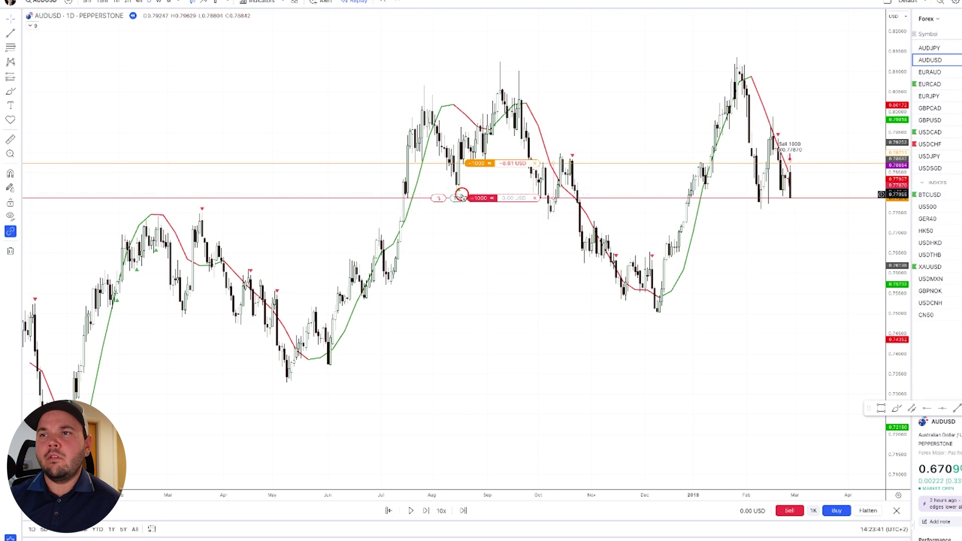
Add a take profit at about 0.7700 to the second short position and advance the replay past its exit
left_click_drag(457, 198, 457, 233)
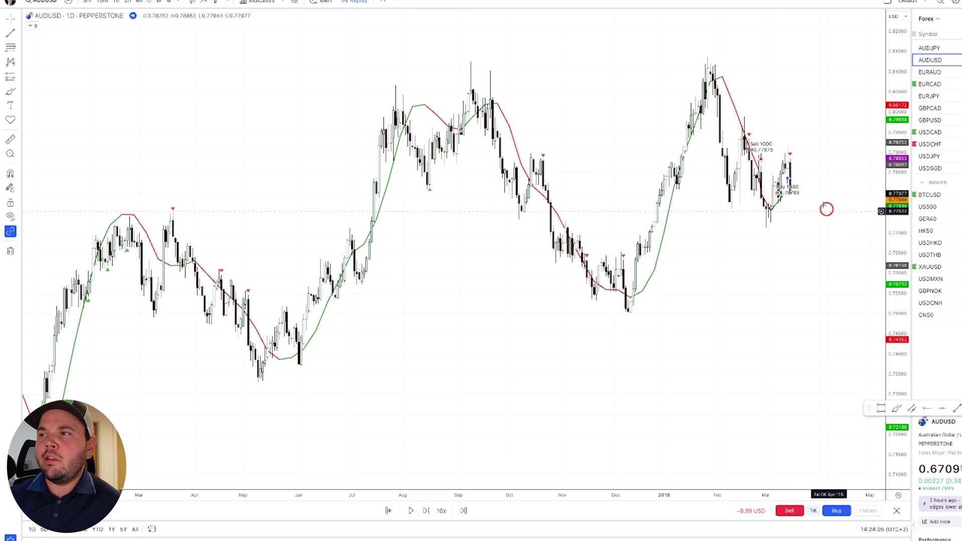
key("shift+Right")
key("shift+Right")
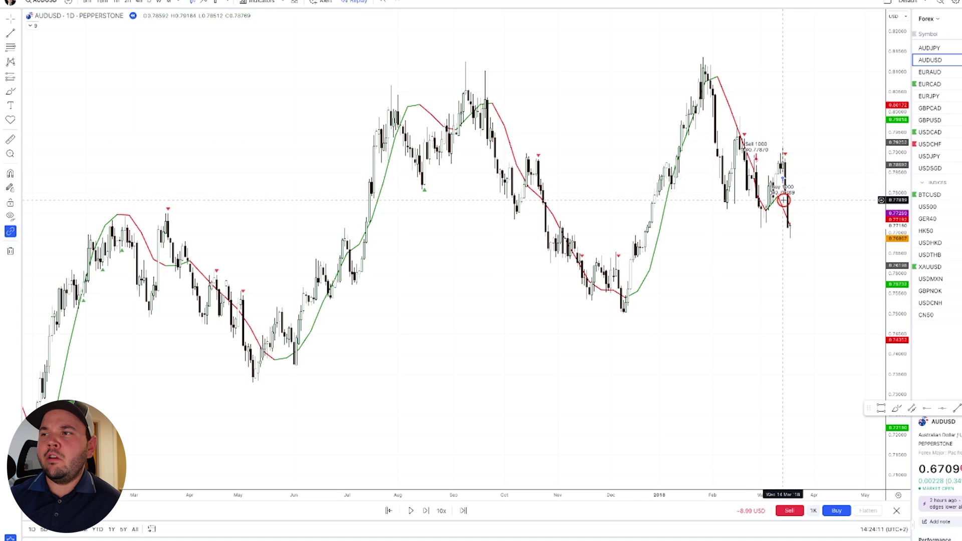
Restart the replay from the 14 March 2018 candle and advance it one candle to the sell signal
left_click(388, 510)
left_click(787, 202)
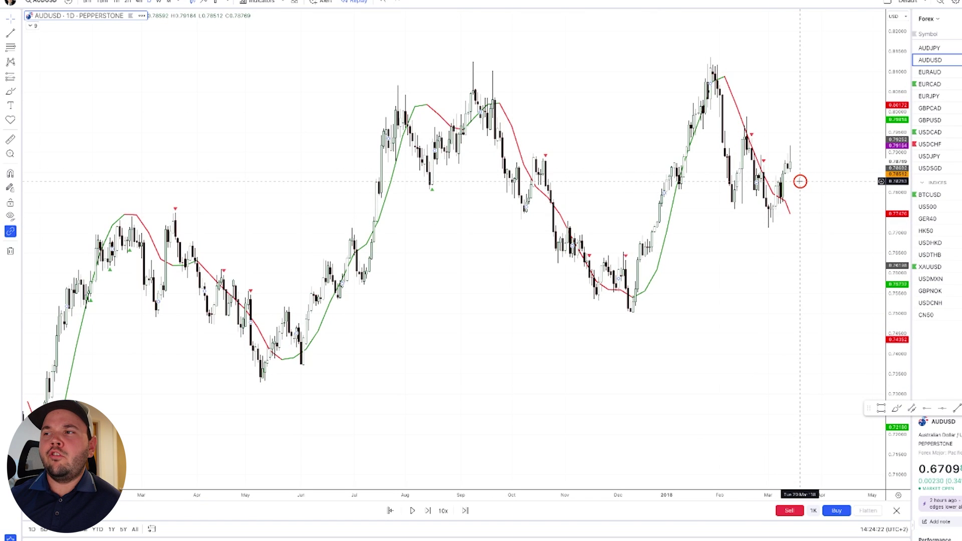
key("shift+Right")
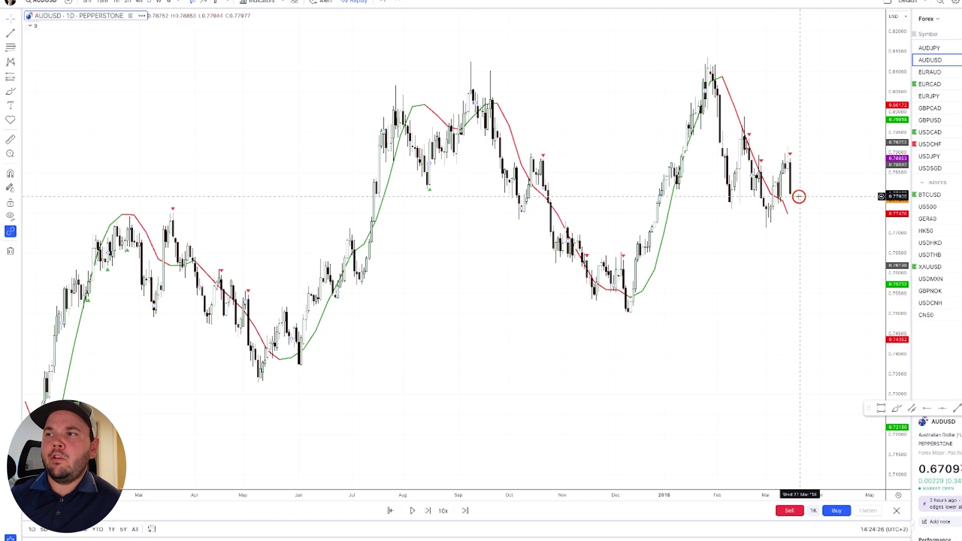
Sell 1000 units of AUDUSD with a stop loss at about 0.7891 and a take profit below the entry price
left_click(788, 510)
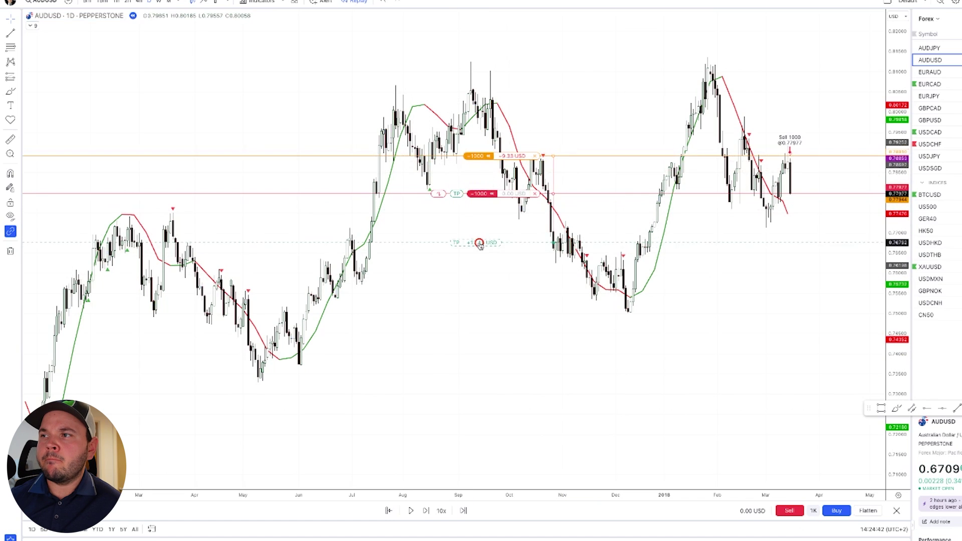
left_click_drag(476, 242, 494, 231)
Advance the replay candle by candle through the March 2018 short trade and past its exit
key("shift+Right")
key("shift+Right")
key("shift+Right")
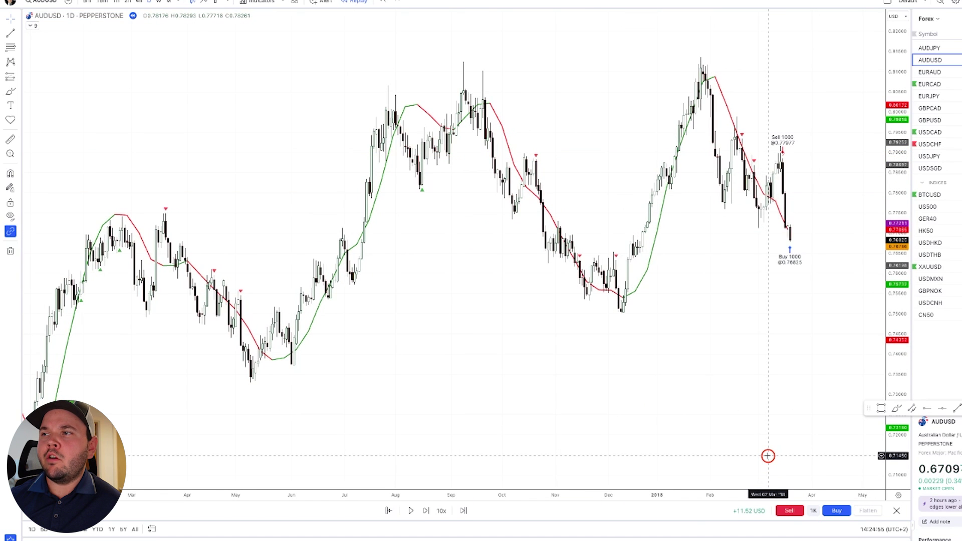
key("shift+Right")
key("shift+Right")
key("shift+Right")
key("shift+Right")
key("shift+Right")
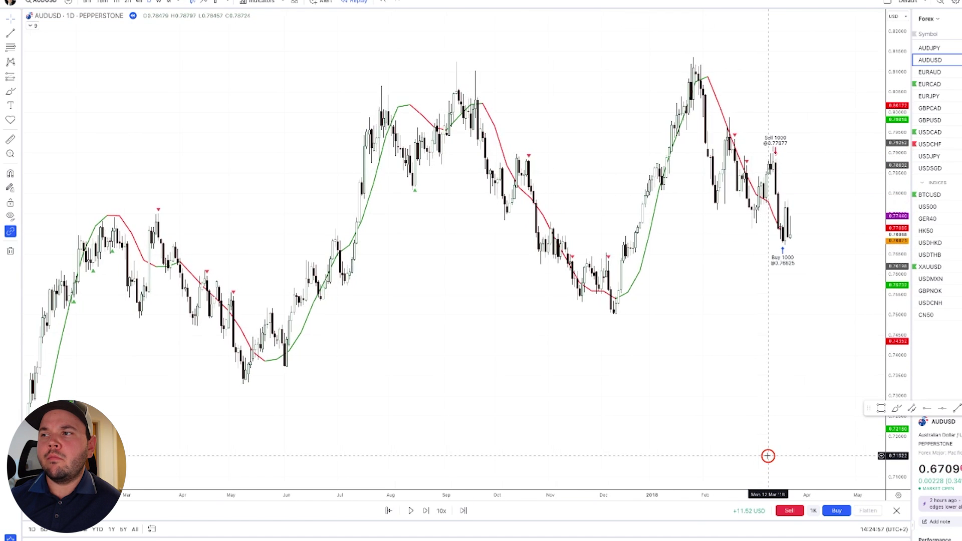
key("shift+Right")
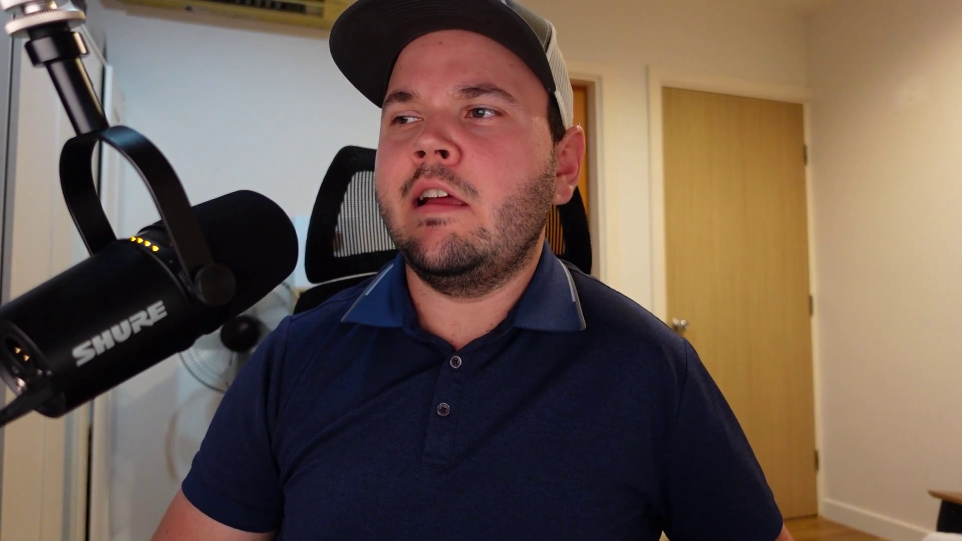